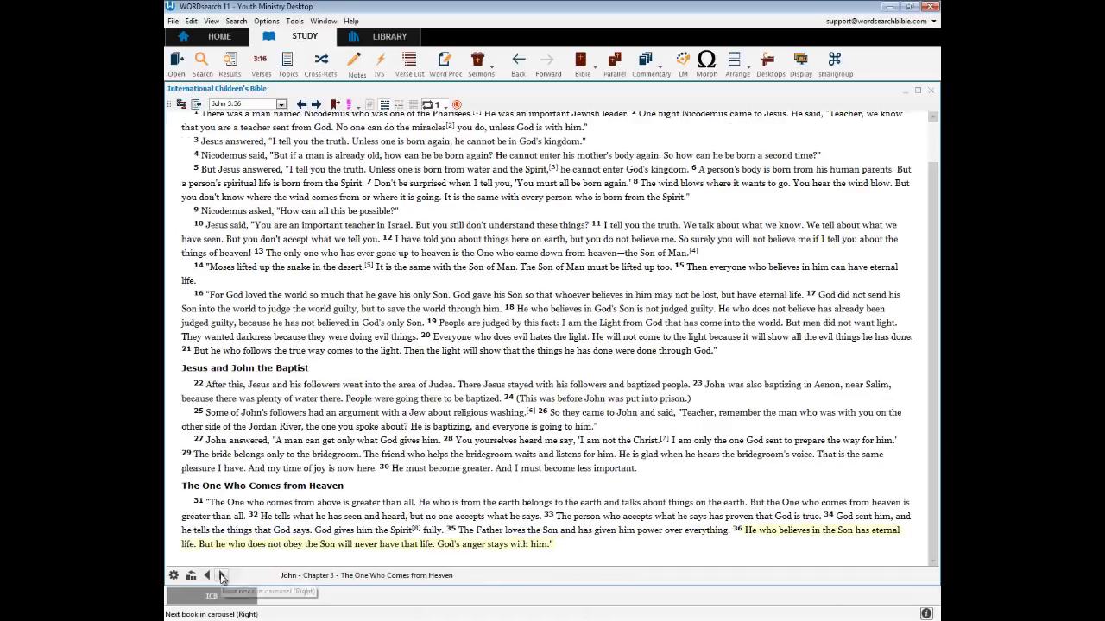
Advance the Bible carousel two versions so John 3 displays in the NRSV.
left_click(222, 576)
left_click(221, 576)
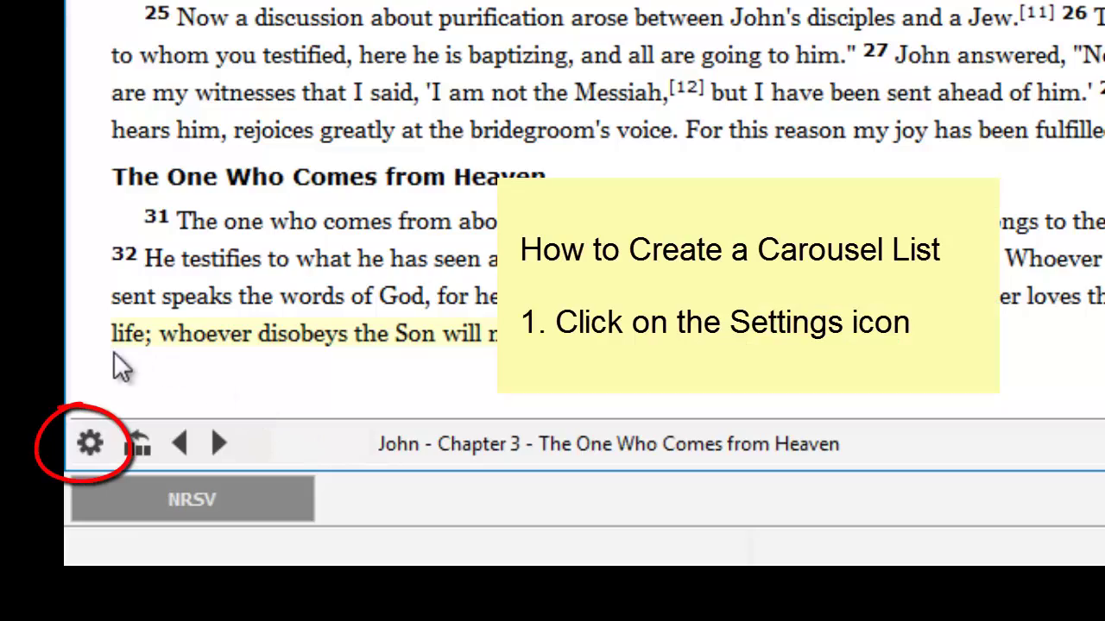
In the Carousel Editor, append American Standard Version to the carousel as its tenth book.
left_click(92, 446)
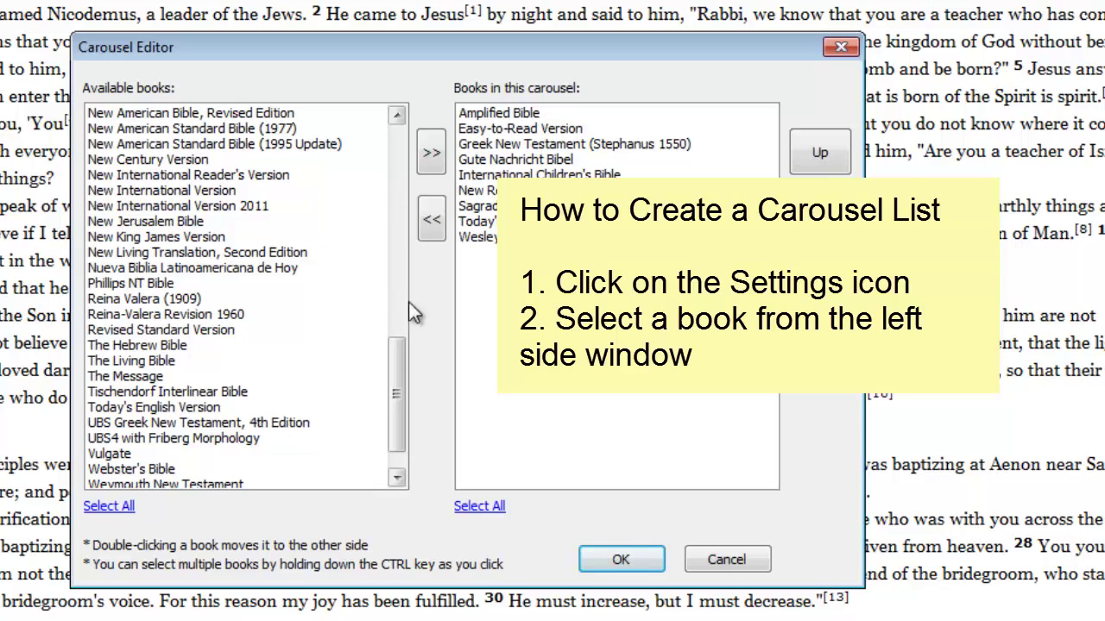
left_click_drag(389, 390, 391, 169)
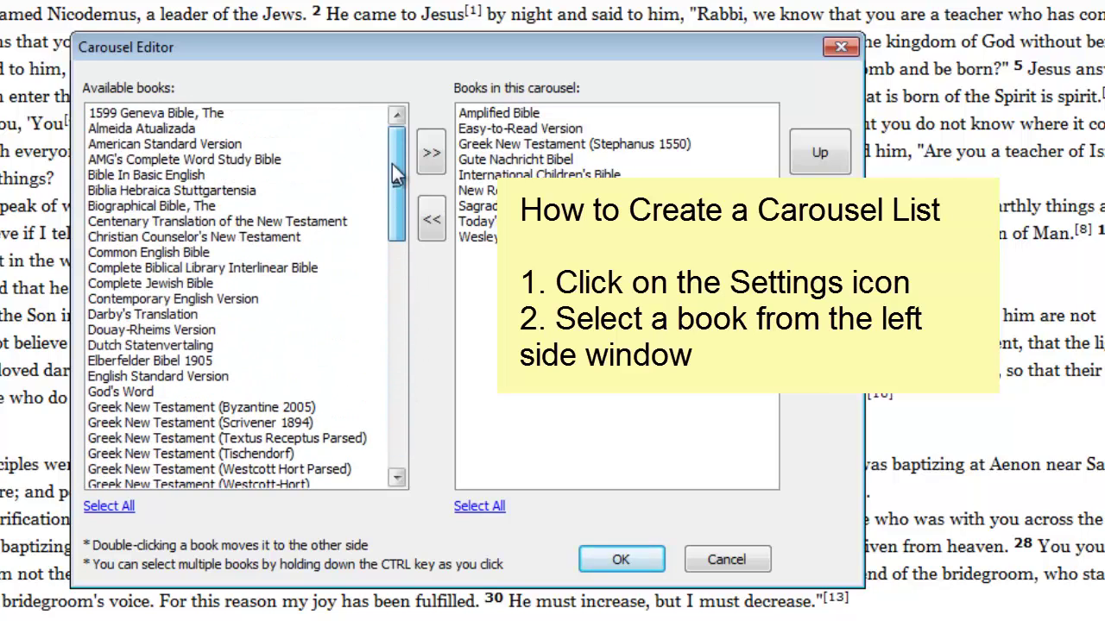
left_click(172, 145)
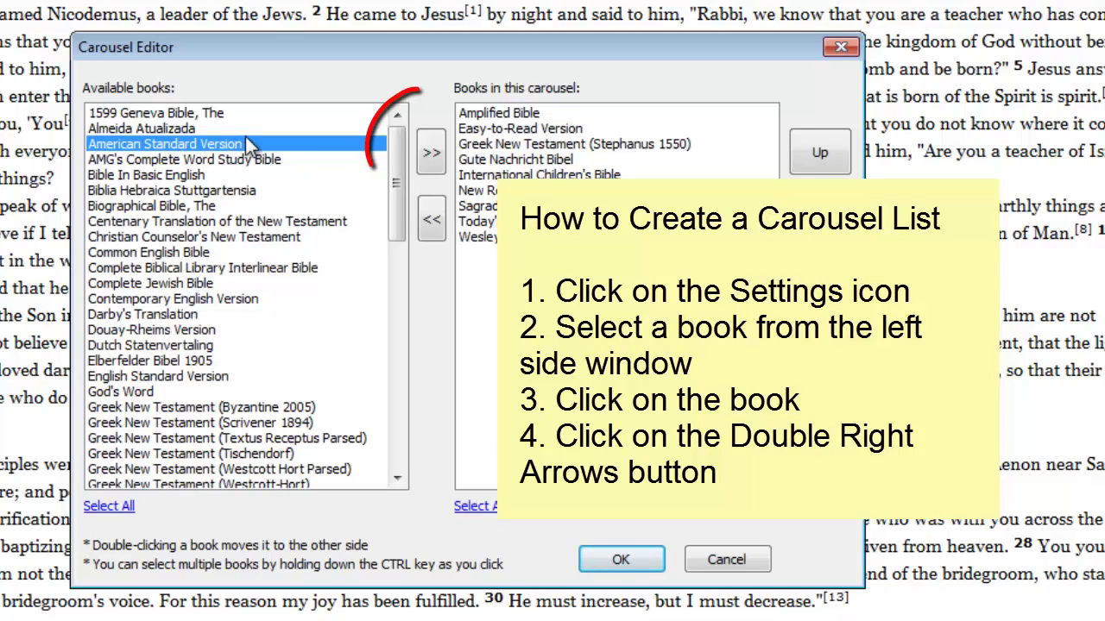
left_click(429, 157)
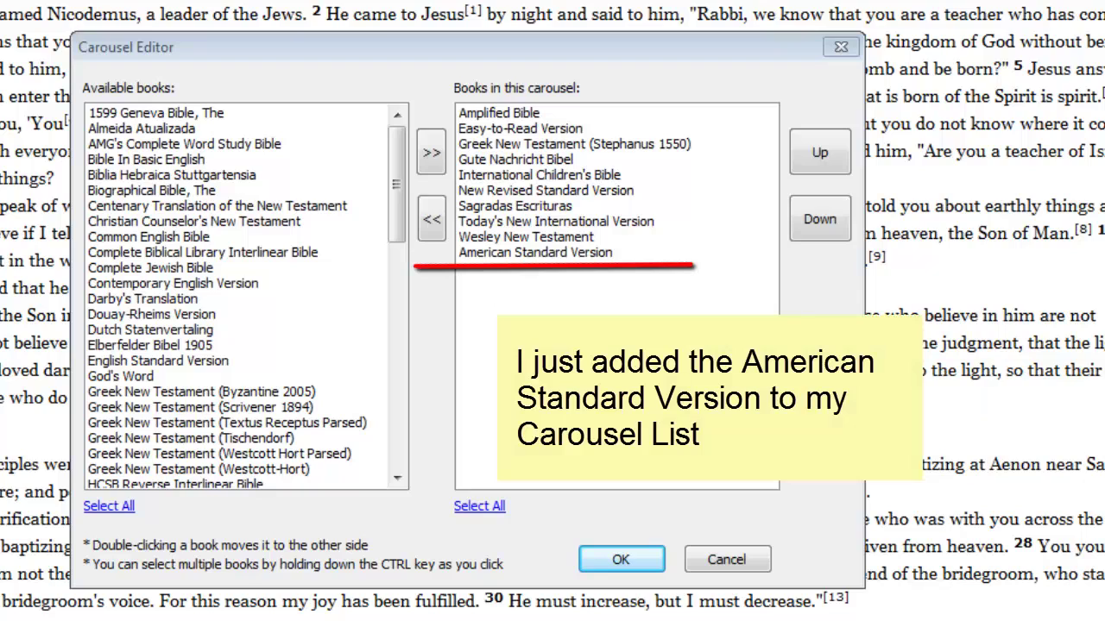
Move Bible In Basic English and then Darby's Translation into the carousel list.
left_click(145, 161)
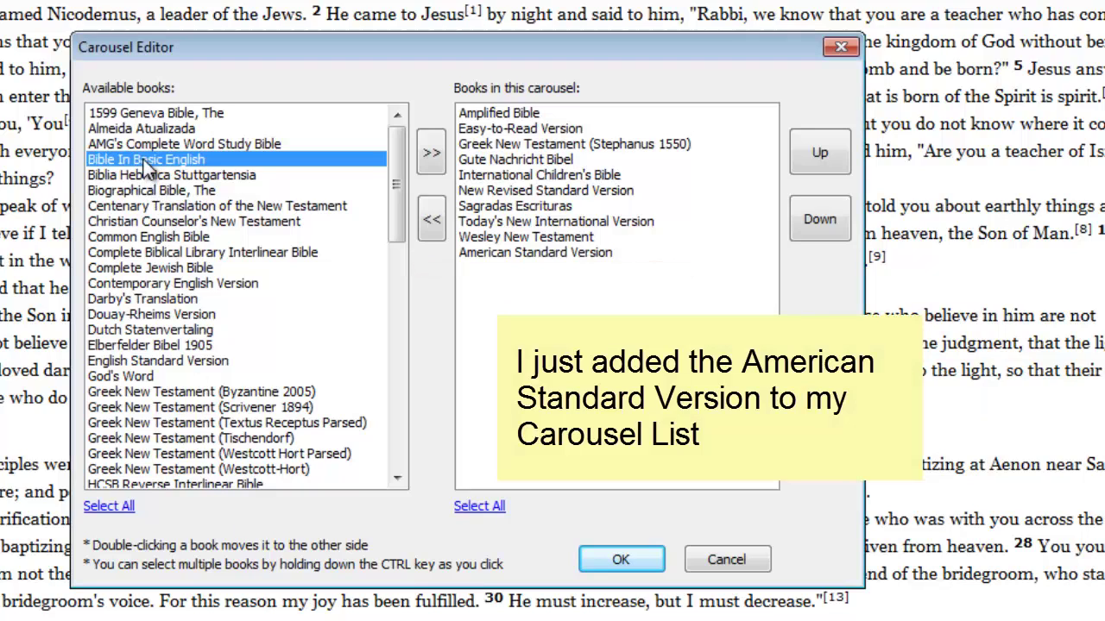
left_click(429, 155)
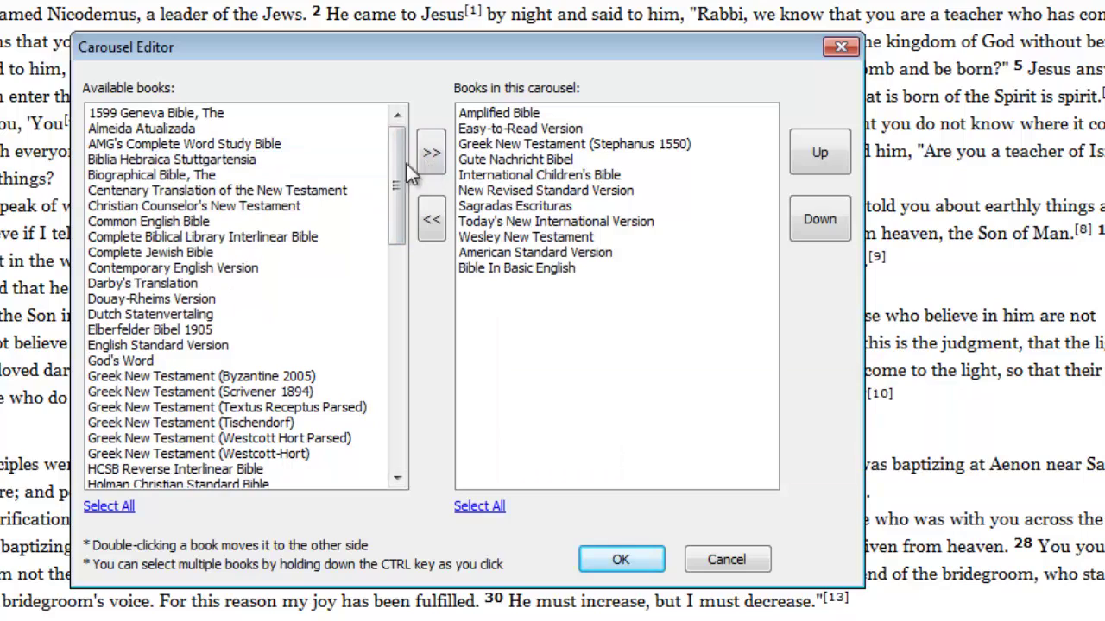
left_click(170, 286)
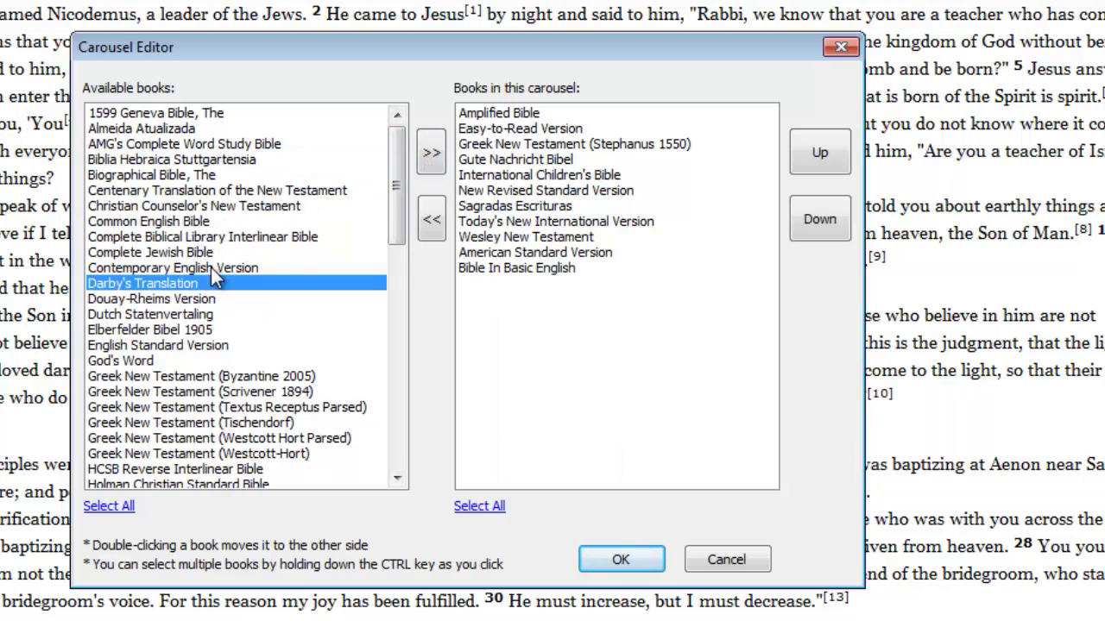
left_click(433, 154)
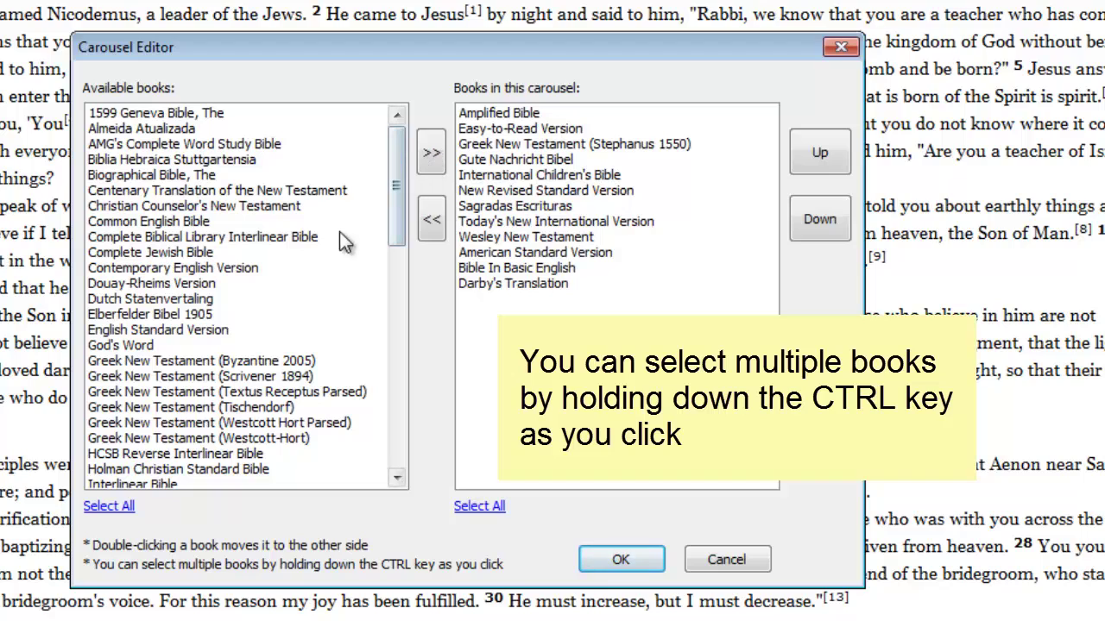
Add English Standard Version, God's Word and HCSB together, then save the fifteen-book carousel.
left_click(160, 327)
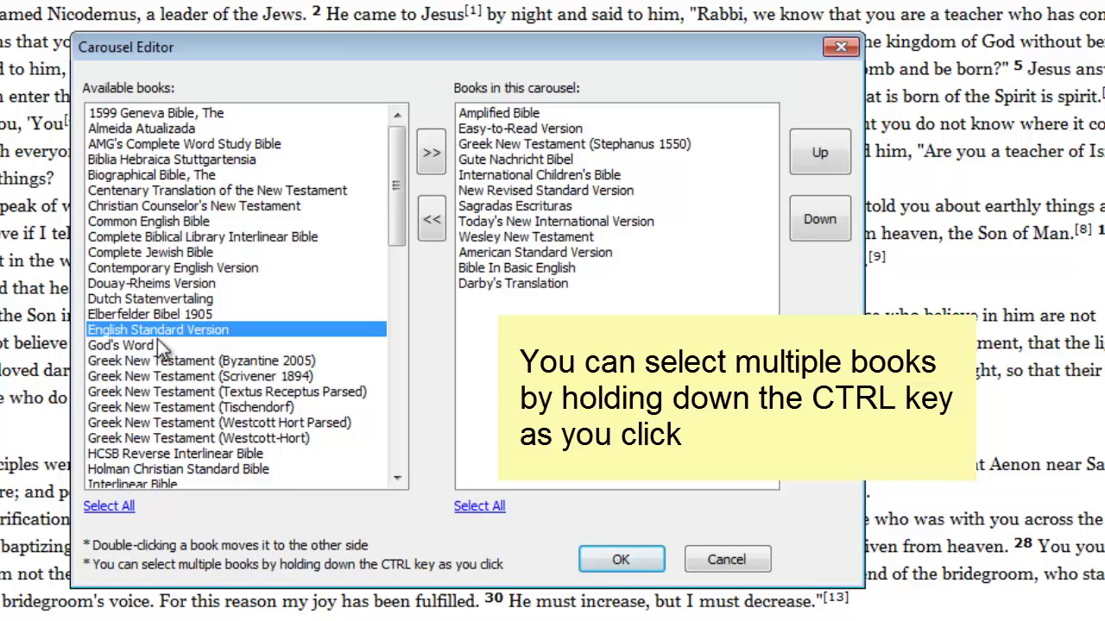
left_click(153, 346, "ctrl")
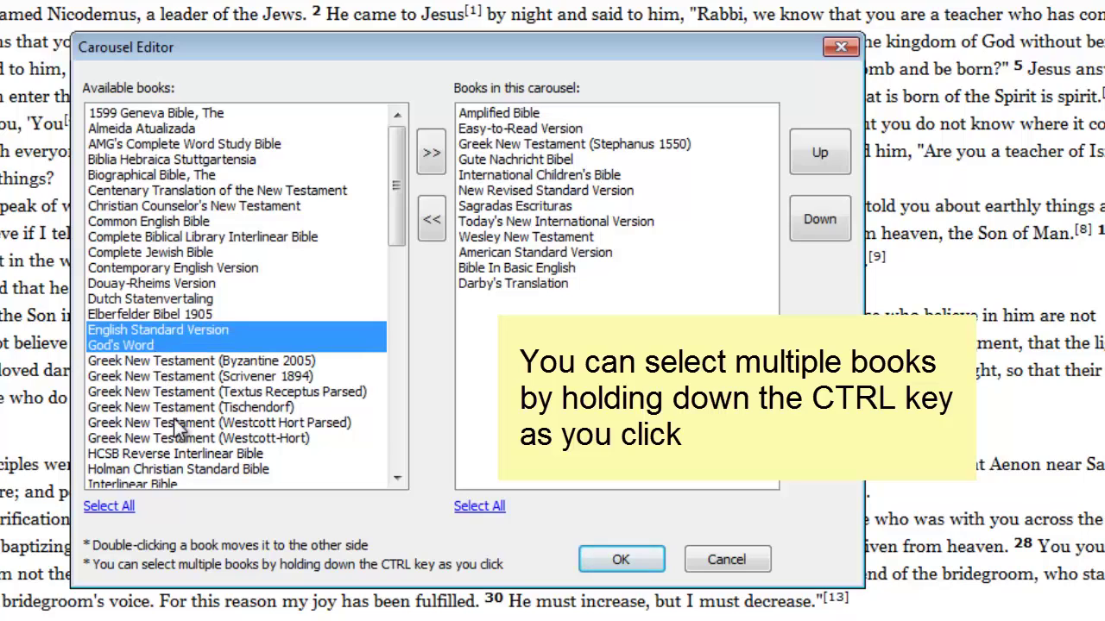
left_click(178, 468, "ctrl")
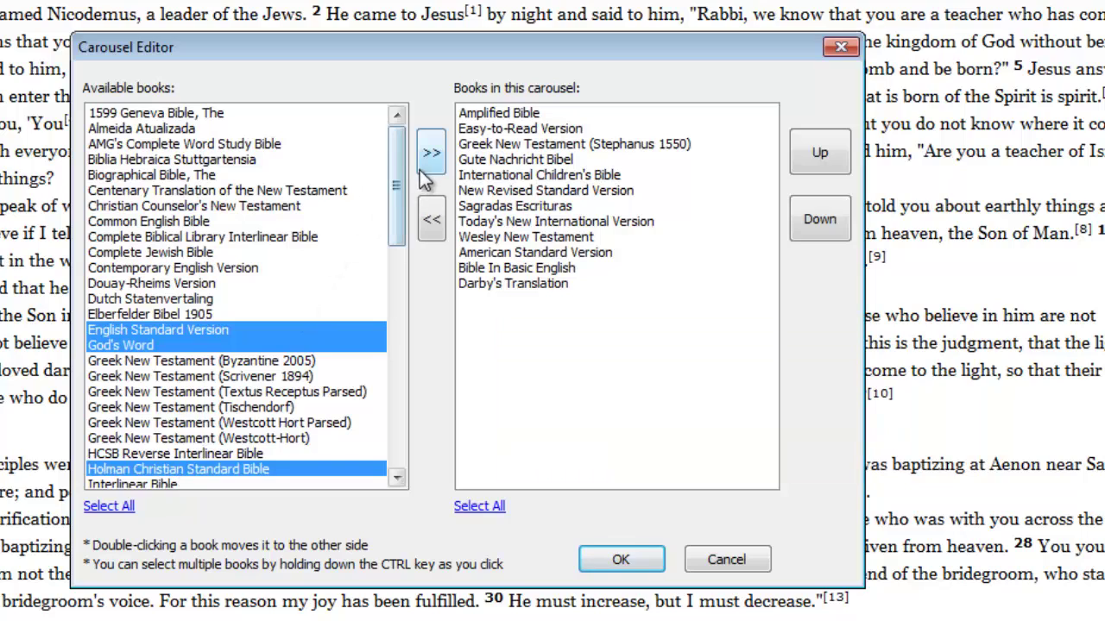
left_click(431, 155)
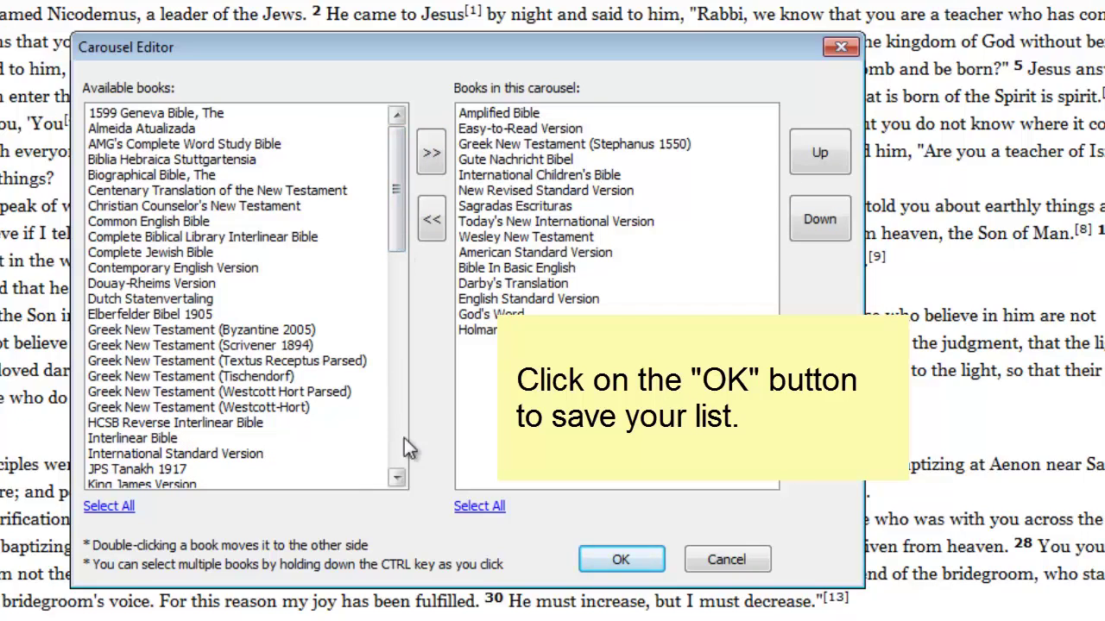
left_click(602, 561)
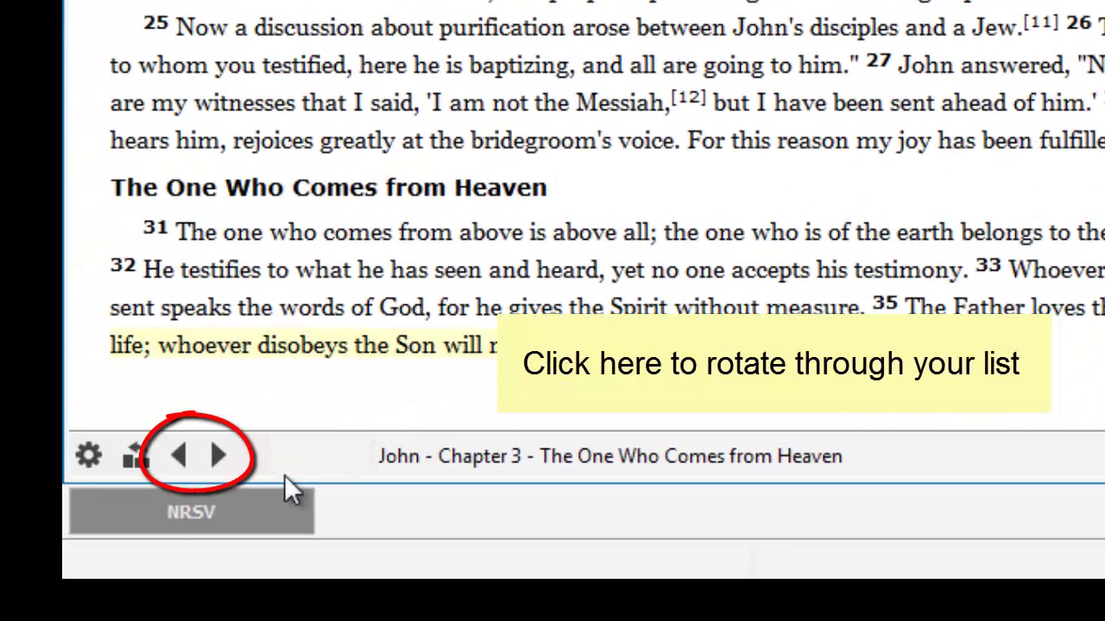
Step forward eight Bibles through the expanded carousel.
left_click(218, 456)
left_click(218, 456)
left_click(219, 456)
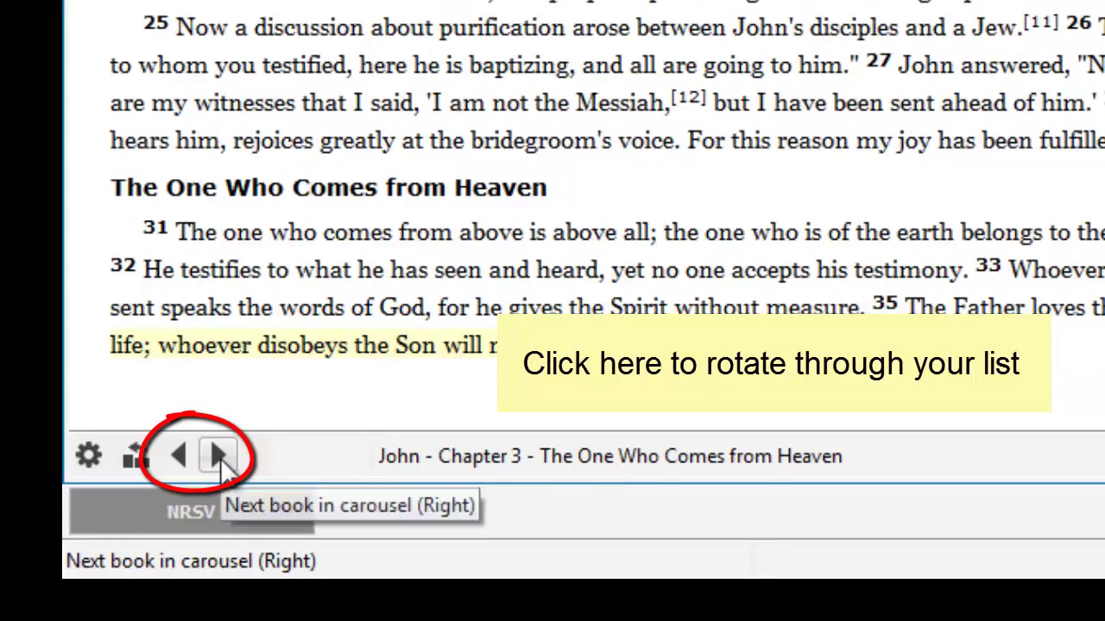
left_click(218, 456)
left_click(219, 456)
left_click(219, 456)
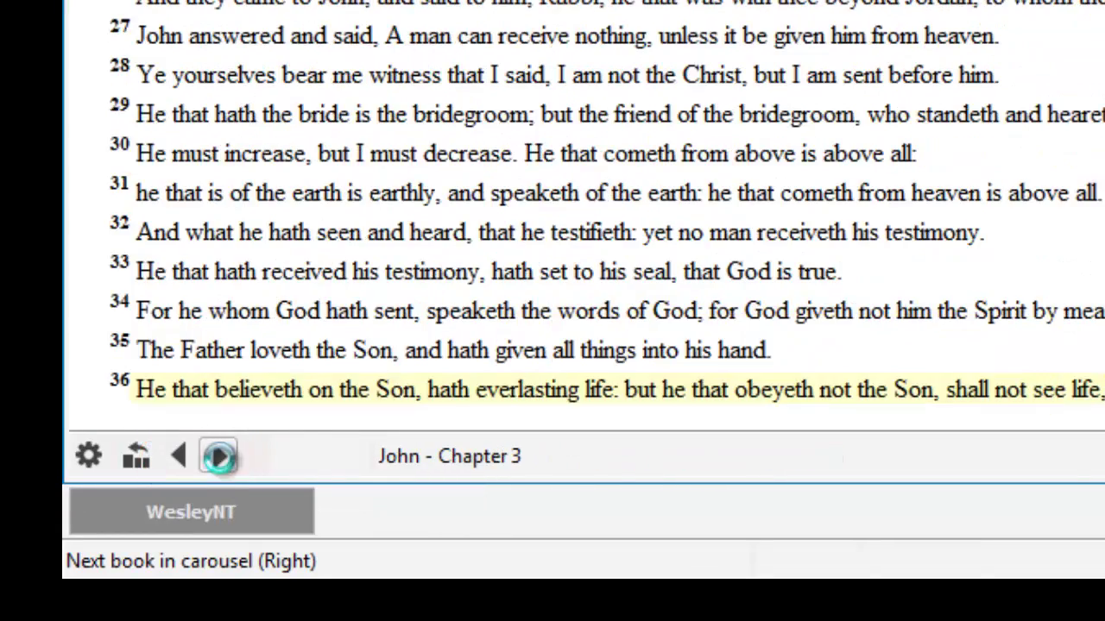
left_click(220, 458)
left_click(218, 459)
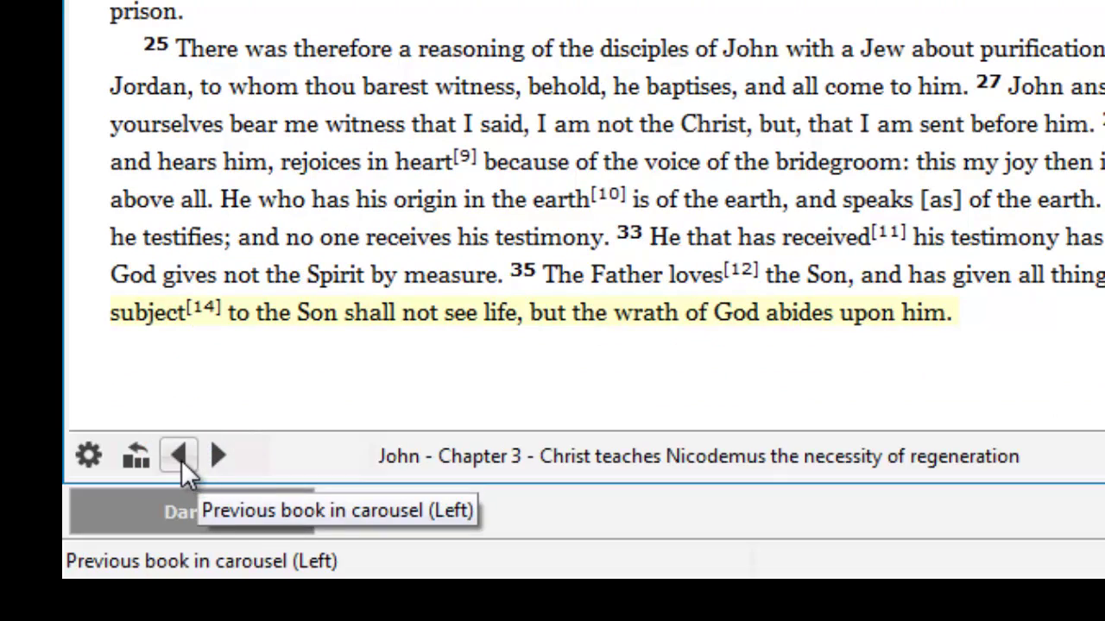
Step back eight Bibles to land on the Gute Nachricht Bibel.
left_click(179, 456)
left_click(180, 456)
left_click(179, 457)
left_click(179, 457)
left_click(179, 457)
left_click(180, 457)
left_click(180, 457)
left_click(179, 457)
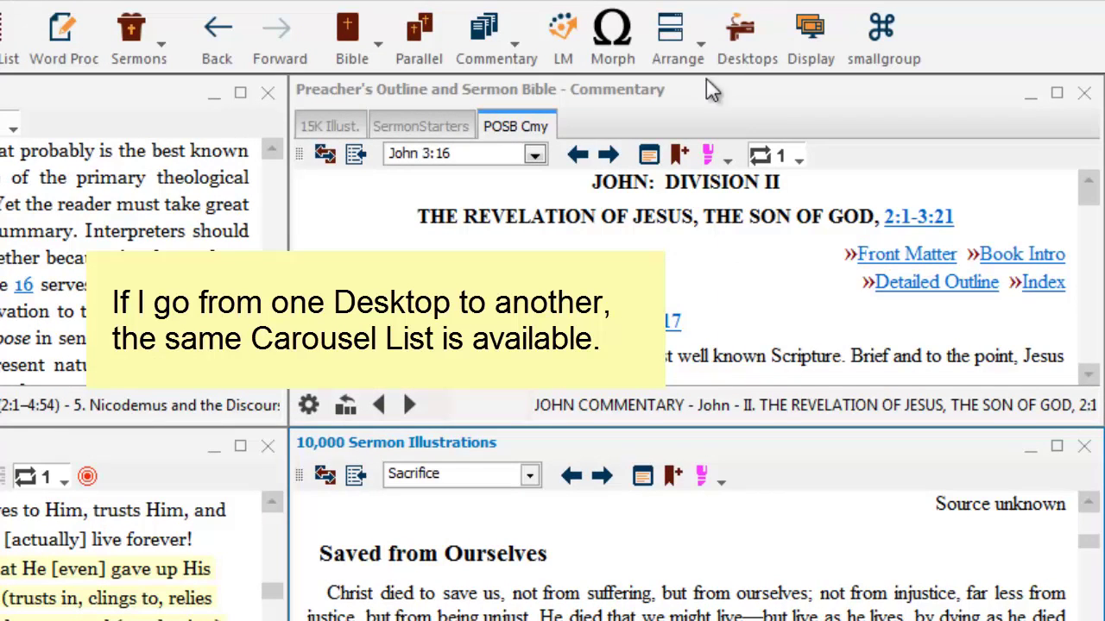
Switch to the Sunday Sermon Desktop and advance its Bible pane from HCSB to ESV.
left_click(737, 39)
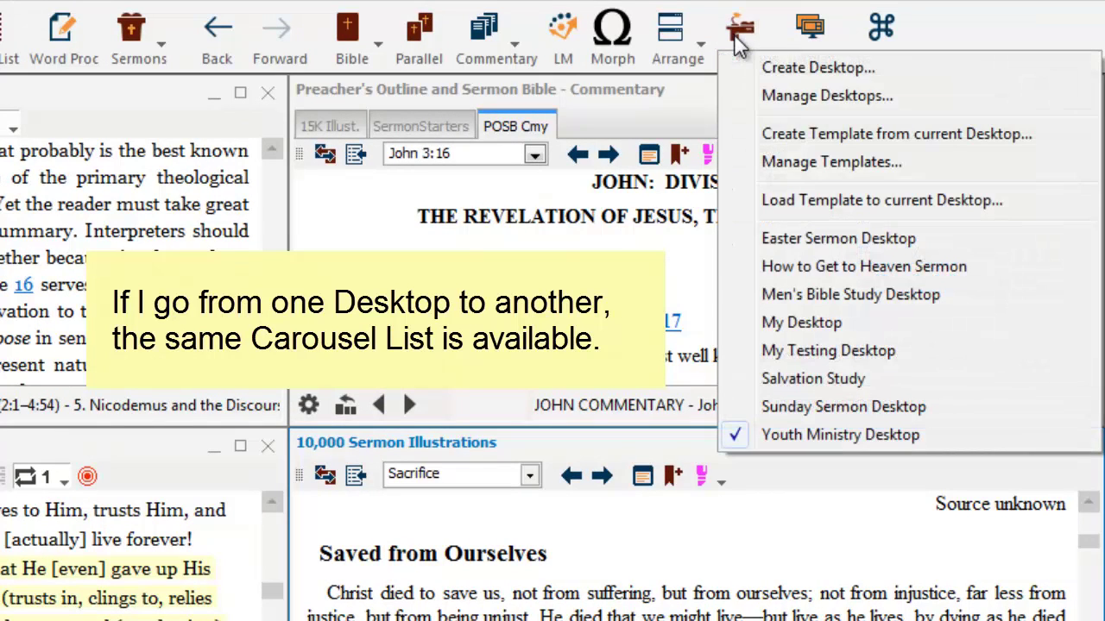
left_click(816, 382)
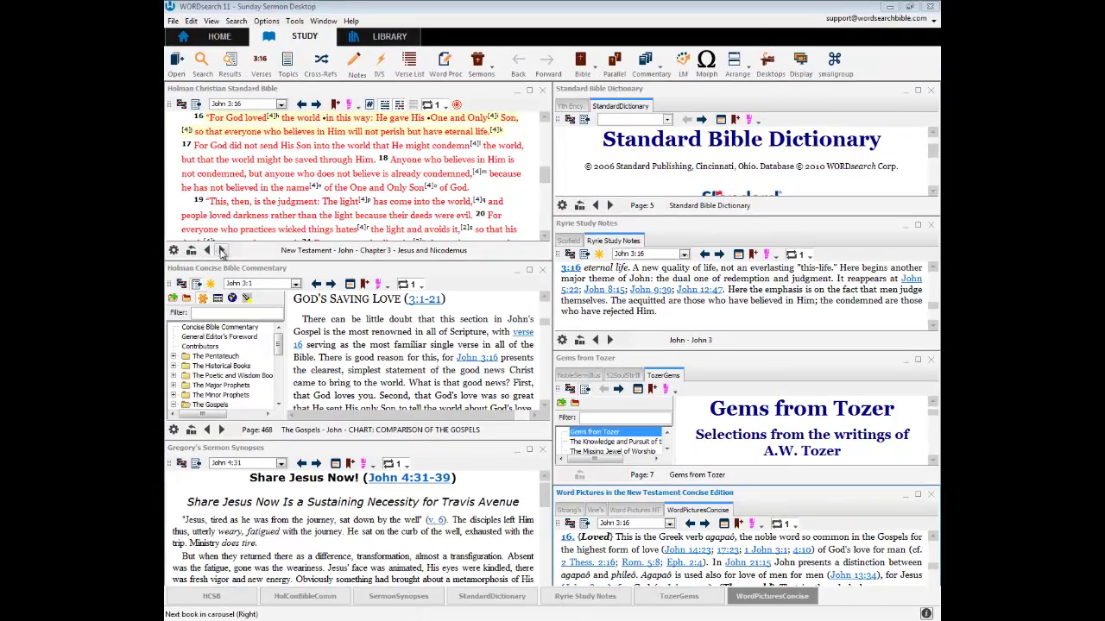
left_click(219, 250)
left_click(219, 251)
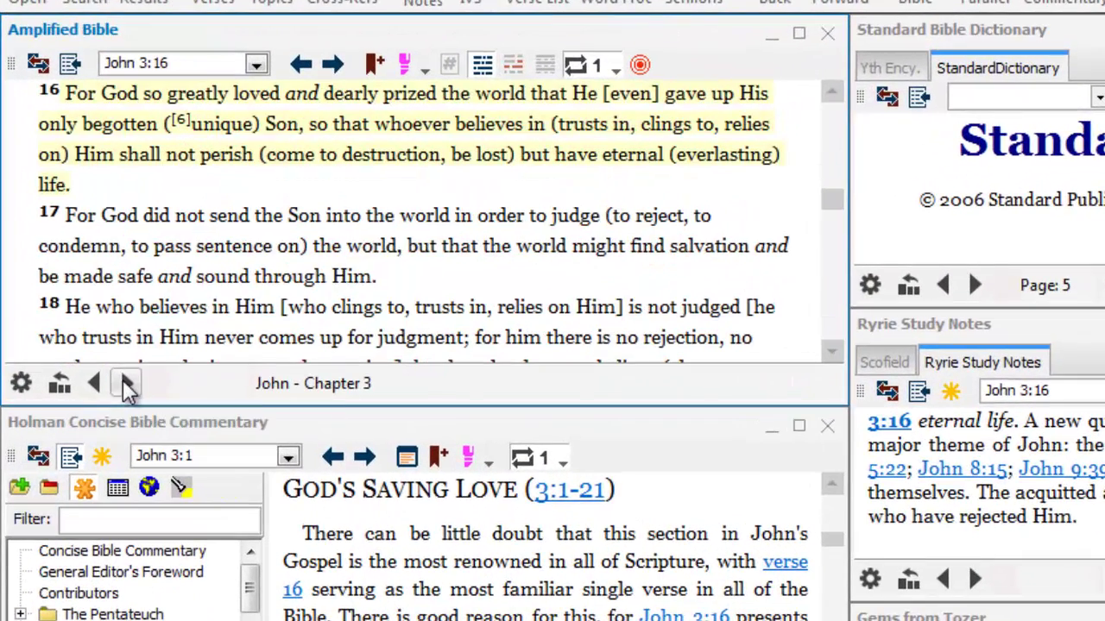
left_click(126, 385)
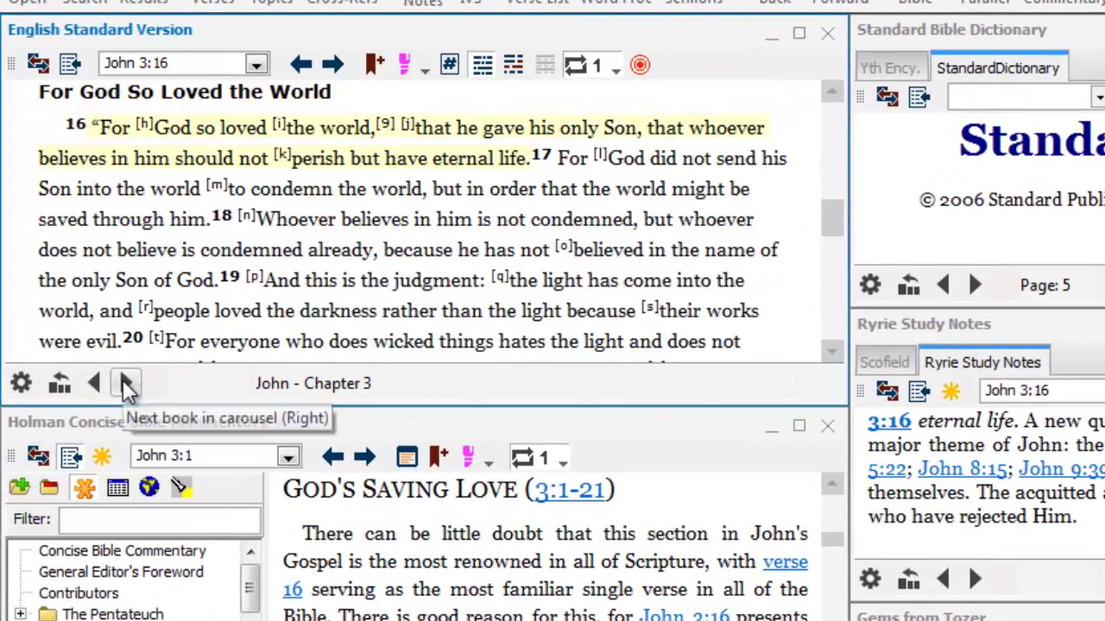